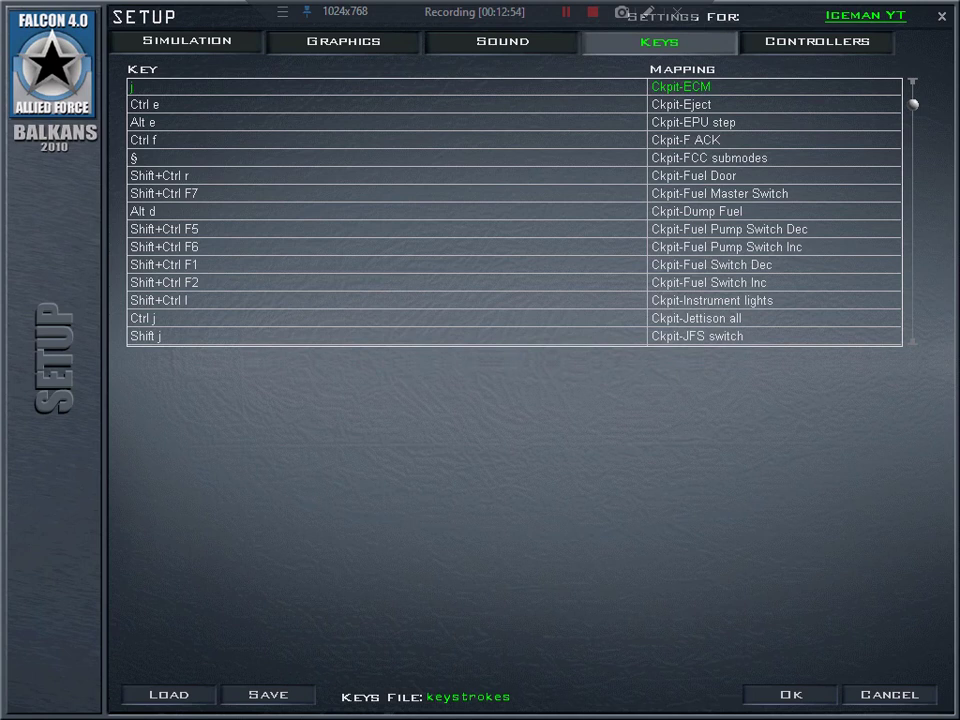
Scroll the key list past the Radio, Radar and RightMFD bindings to the ICP entries, such as Ctrl Num 7 for ICP-1 ILS.
scroll(514, 212, down, 8)
scroll(514, 212, up, 1)
scroll(514, 212, down, 15)
scroll(514, 212, down, 1)
scroll(514, 212, up, 6)
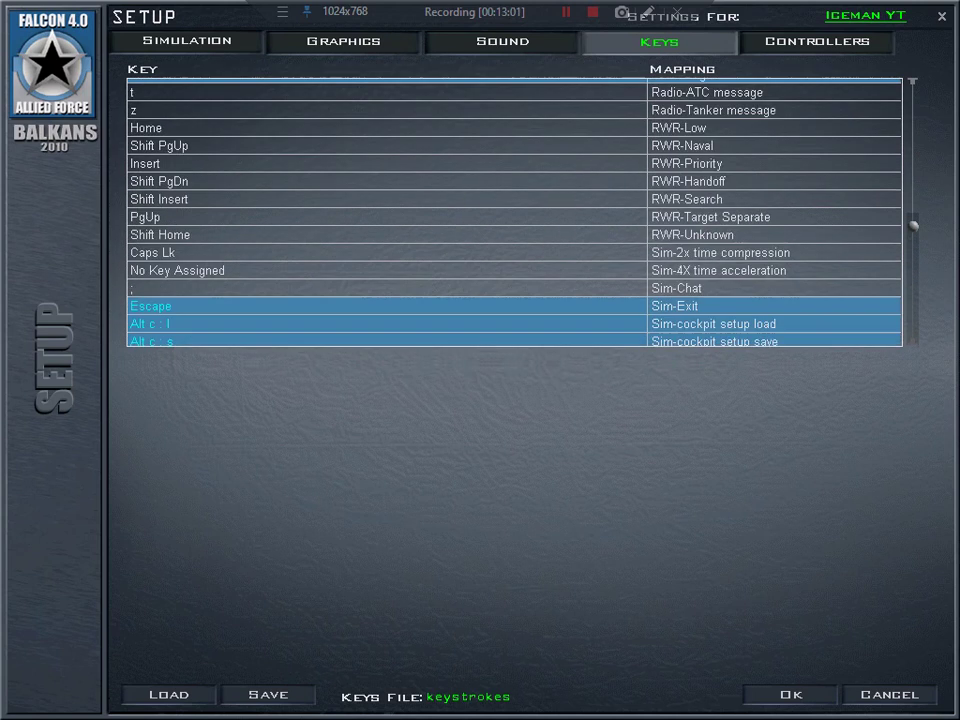
scroll(514, 212, up, 10)
scroll(514, 212, down, 8)
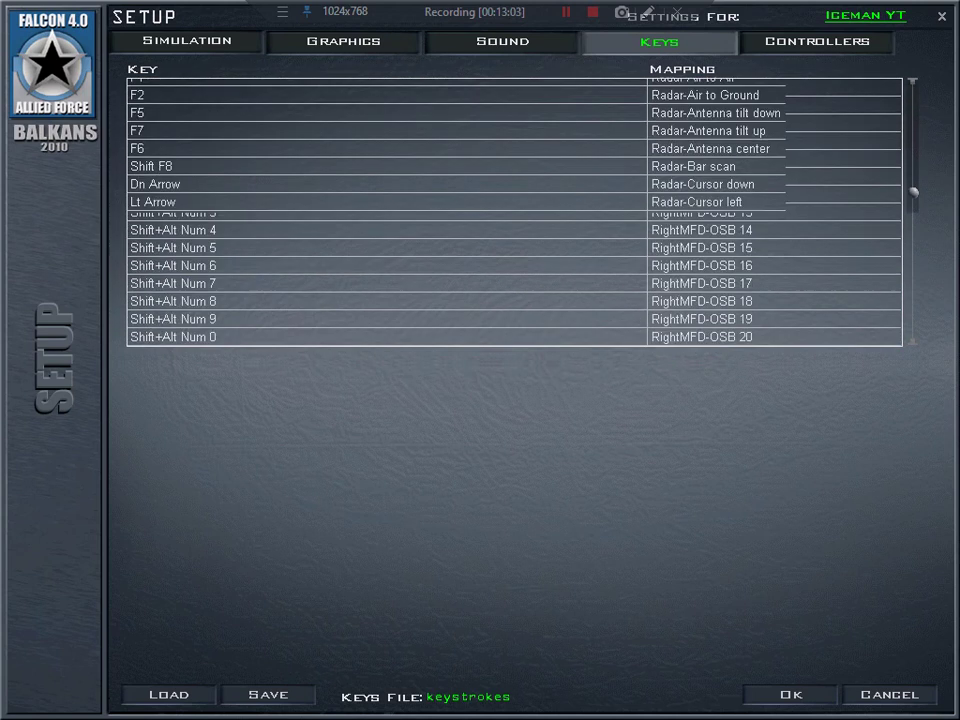
scroll(514, 212, down, 3)
scroll(514, 212, up, 6)
scroll(514, 212, up, 4)
scroll(514, 212, down, 9)
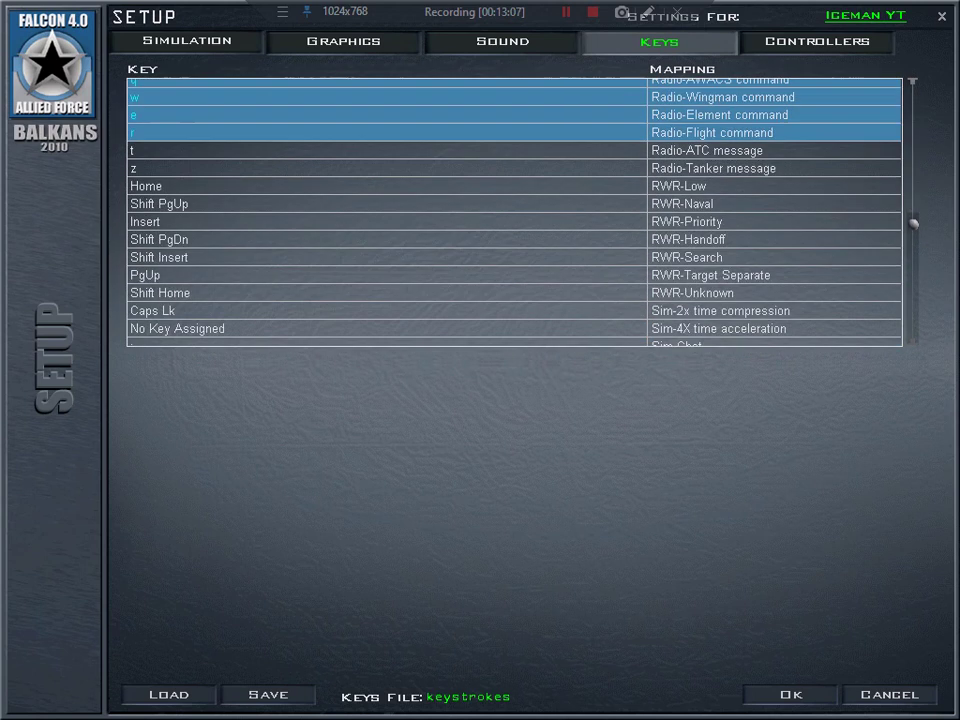
scroll(514, 212, up, 9)
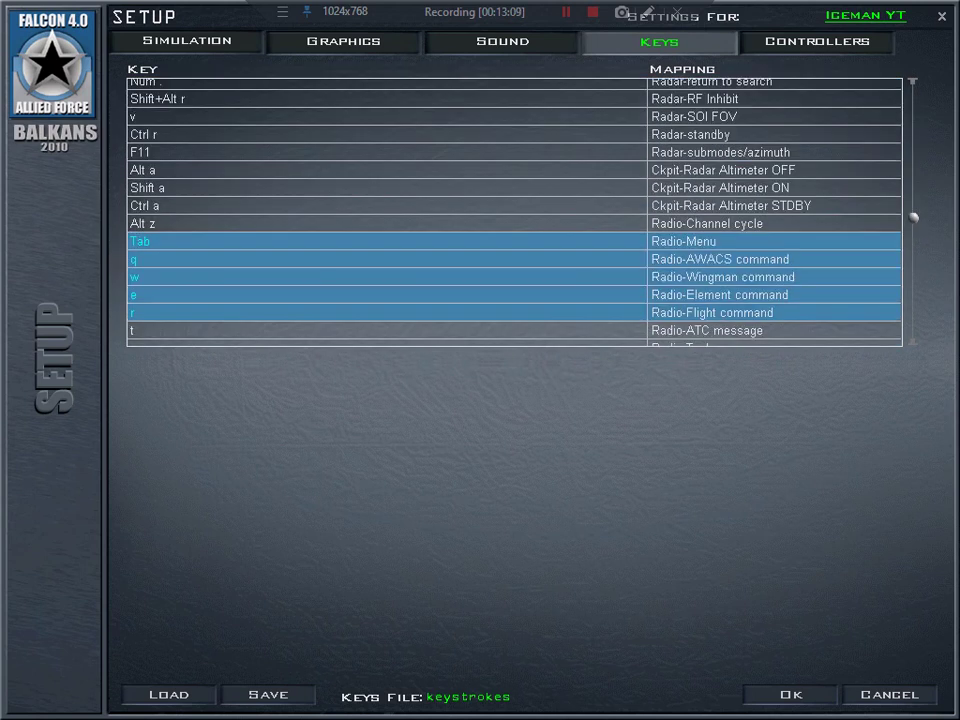
scroll(514, 212, up, 5)
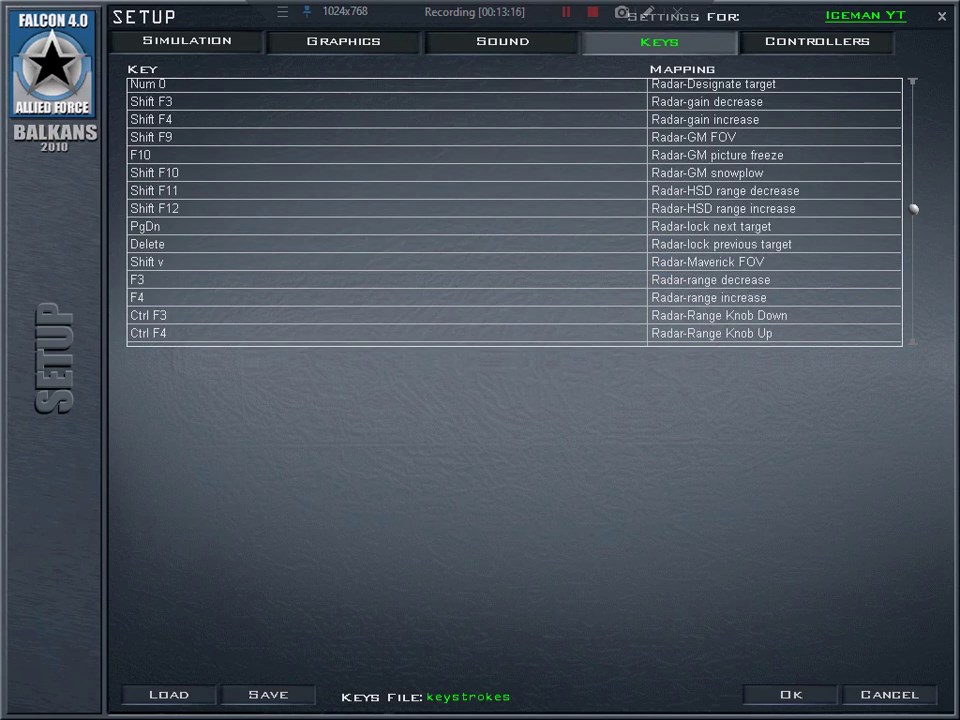
scroll(514, 210, up, 5)
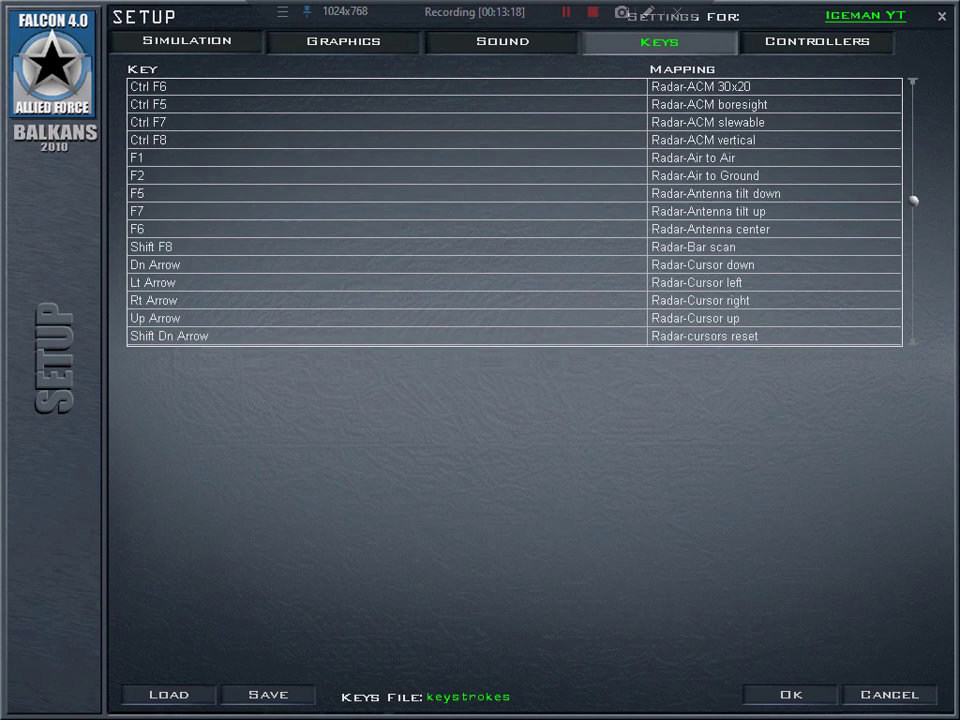
scroll(514, 210, up, 4)
scroll(514, 210, down, 1)
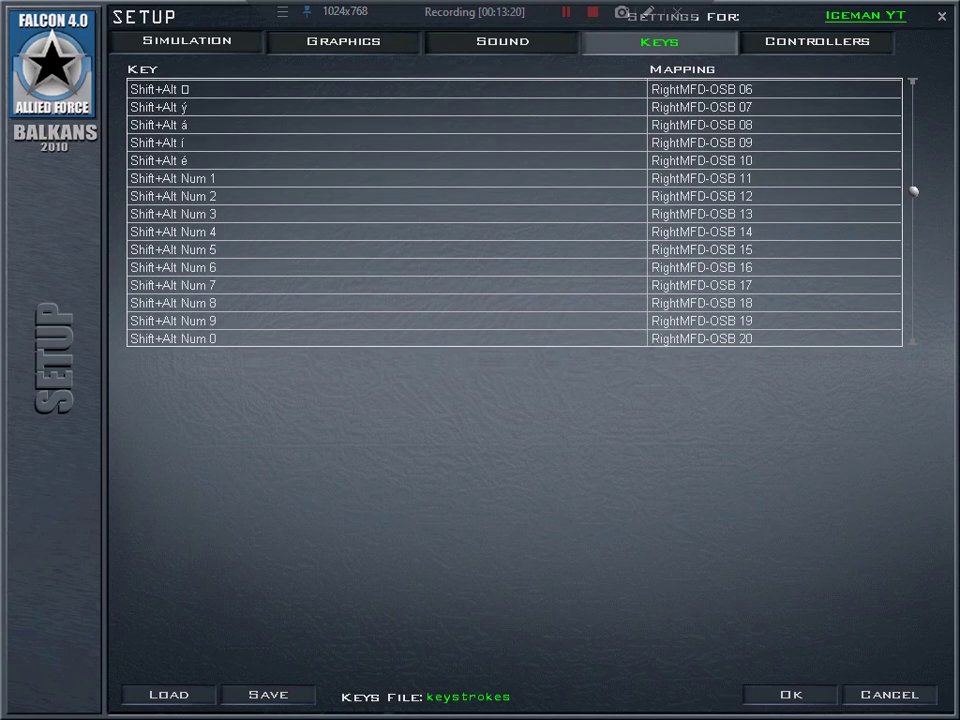
scroll(514, 210, up, 4)
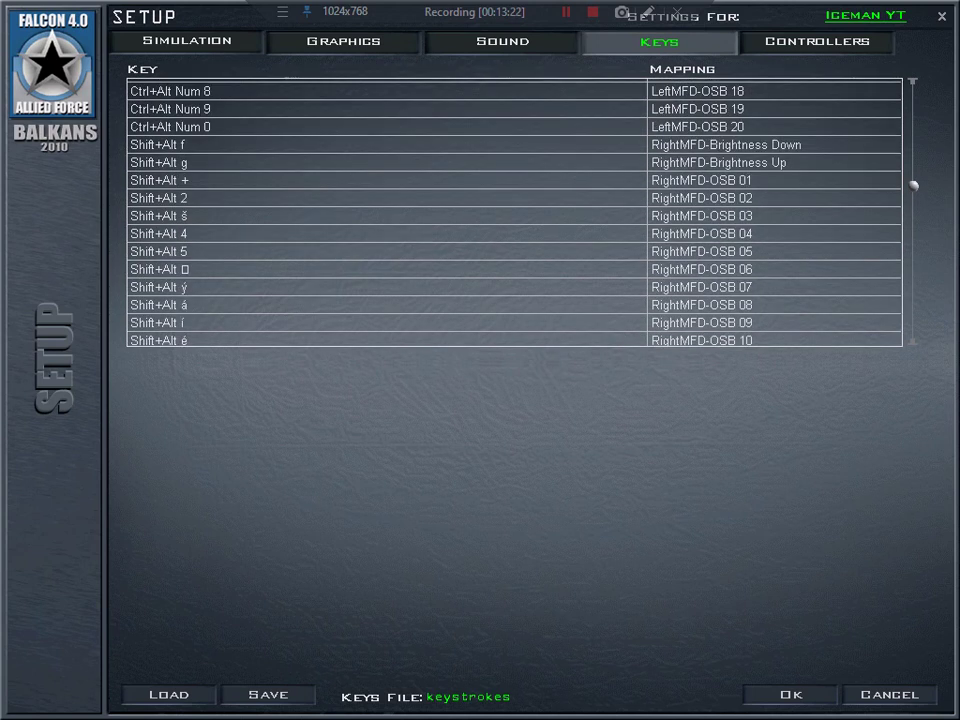
scroll(514, 210, up, 9)
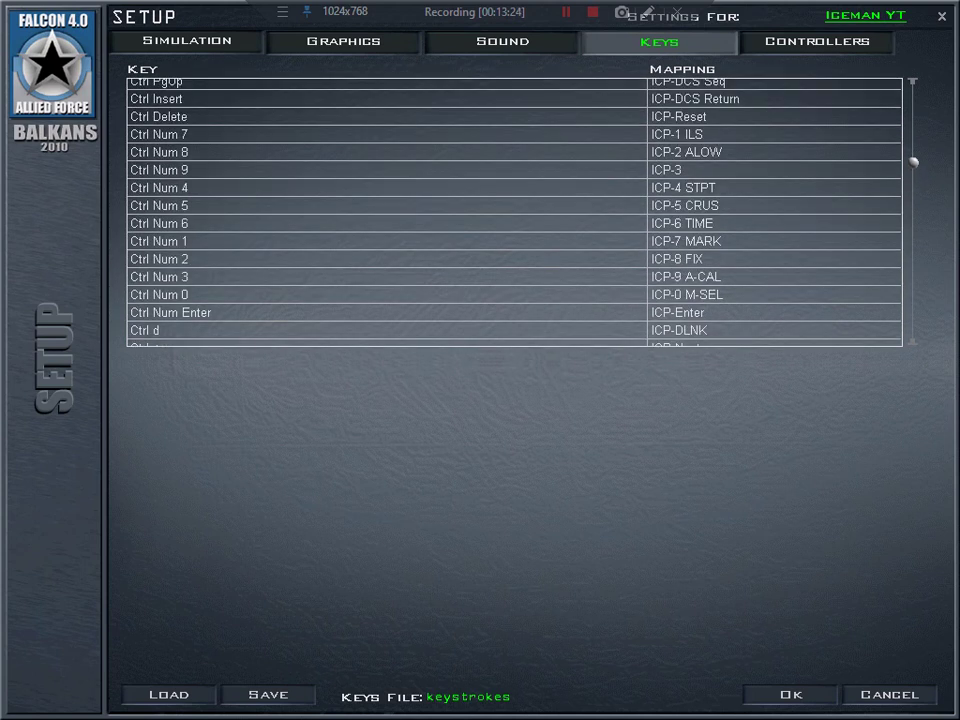
scroll(514, 210, down, 3)
scroll(514, 210, up, 2)
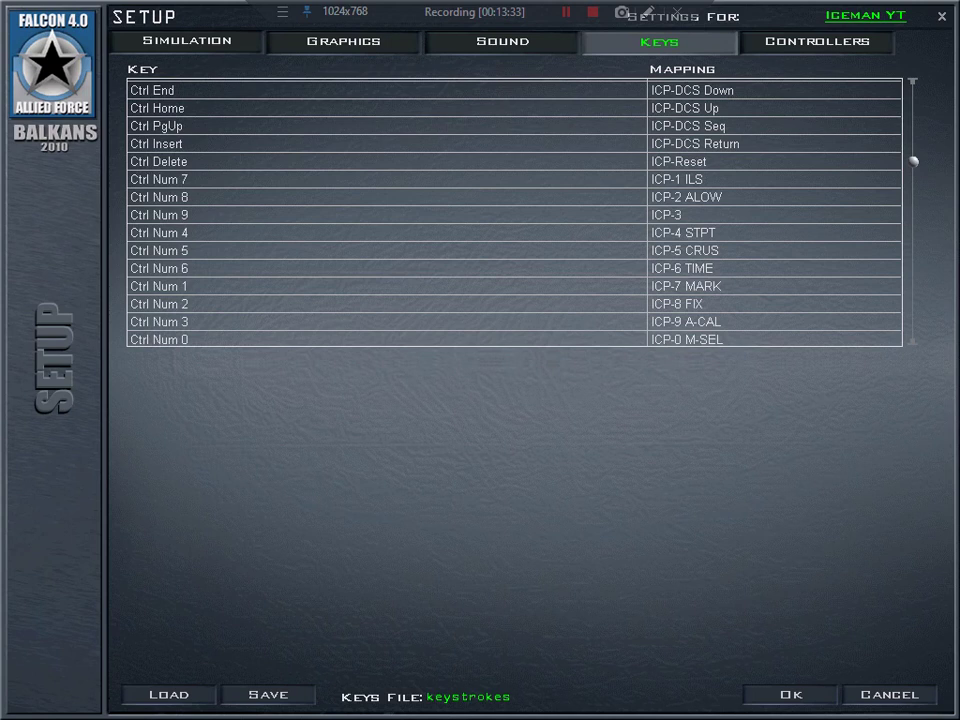
Scroll back to the top of the key list, where a is Ckpit-Autopilot and b is Ckpit-Air brakes toggle.
scroll(514, 211, down, 1)
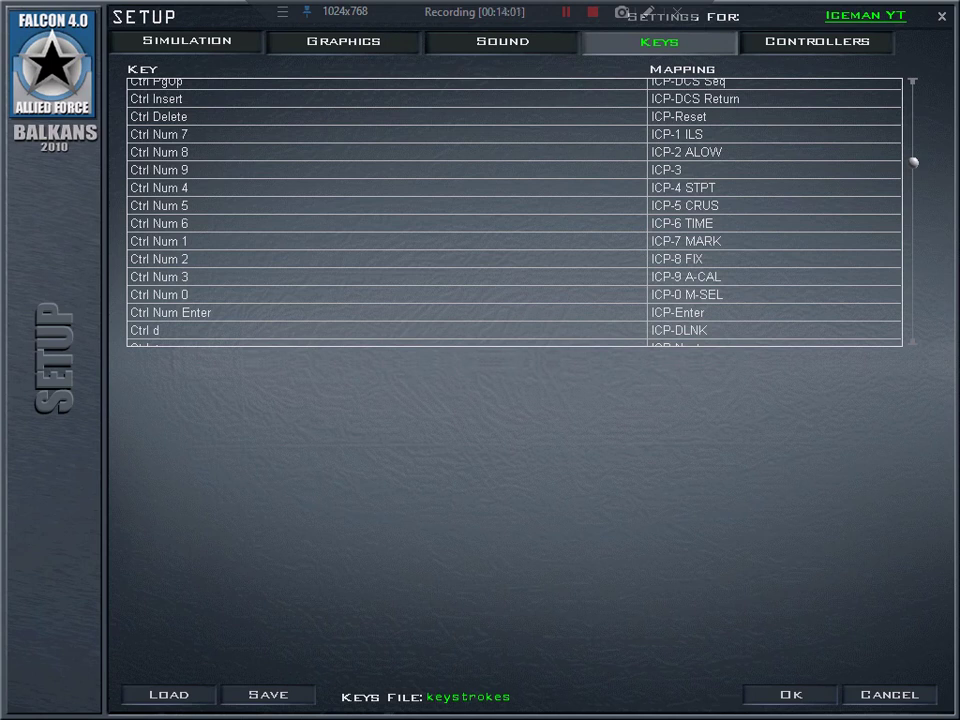
scroll(514, 212, up, 20)
scroll(514, 212, up, 12)
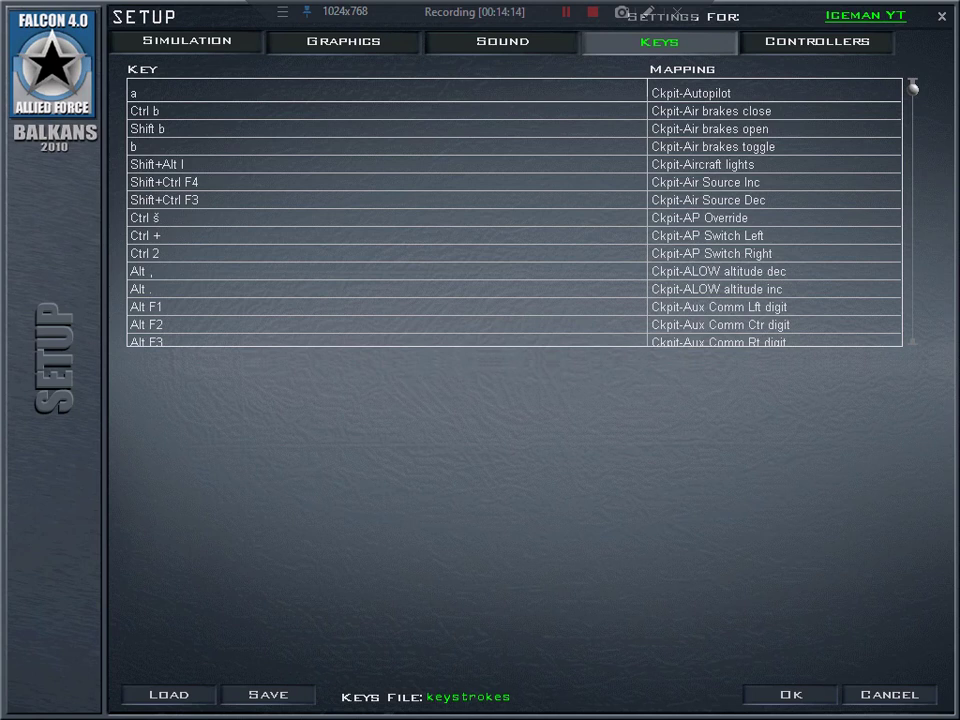
Scroll down to the Ckpit fuel, lights, landing gear (g) and Master Arm on (Shift m) bindings.
scroll(514, 212, down, 12)
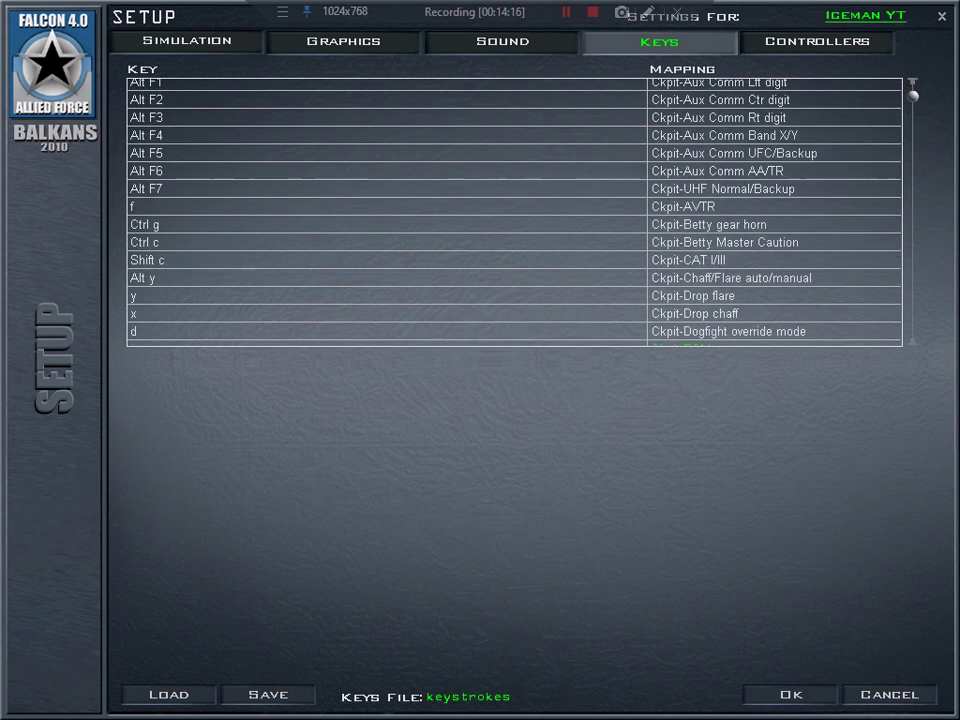
scroll(514, 190, up, 5)
scroll(514, 190, down, 3)
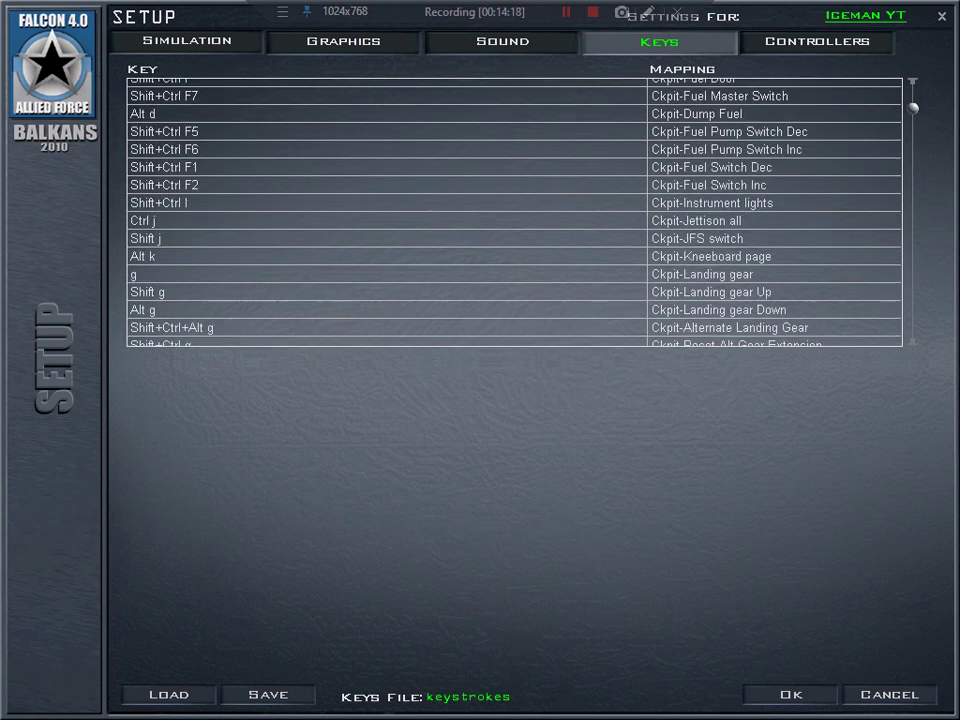
scroll(514, 212, down, 2)
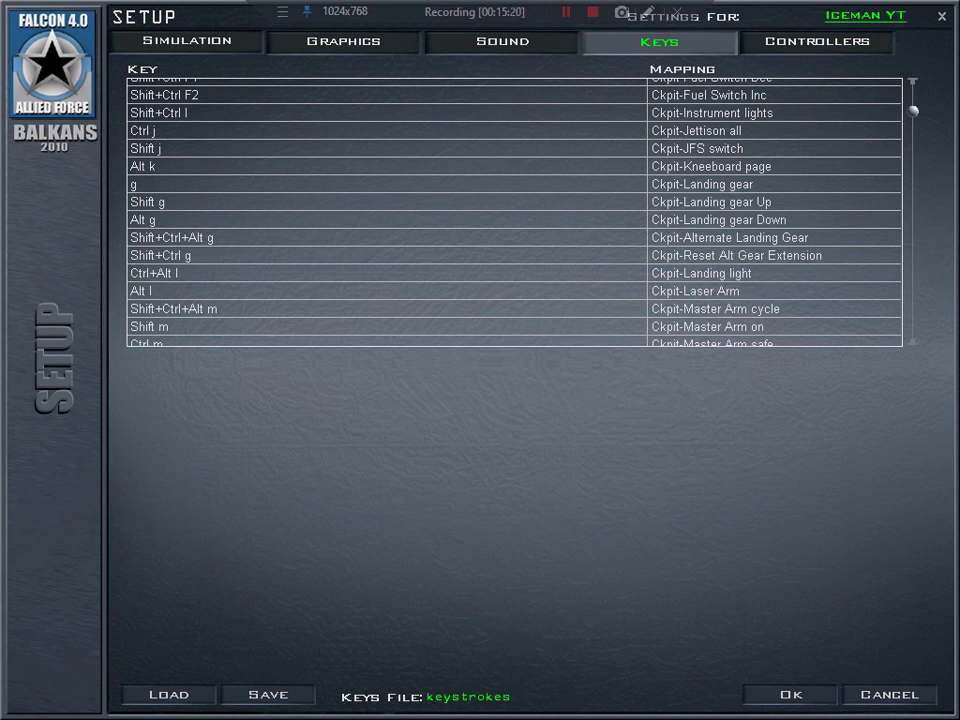
Scroll to the bottom of the key list to check the unassigned FAC commands.
scroll(514, 211, up, 4)
scroll(514, 211, down, 2)
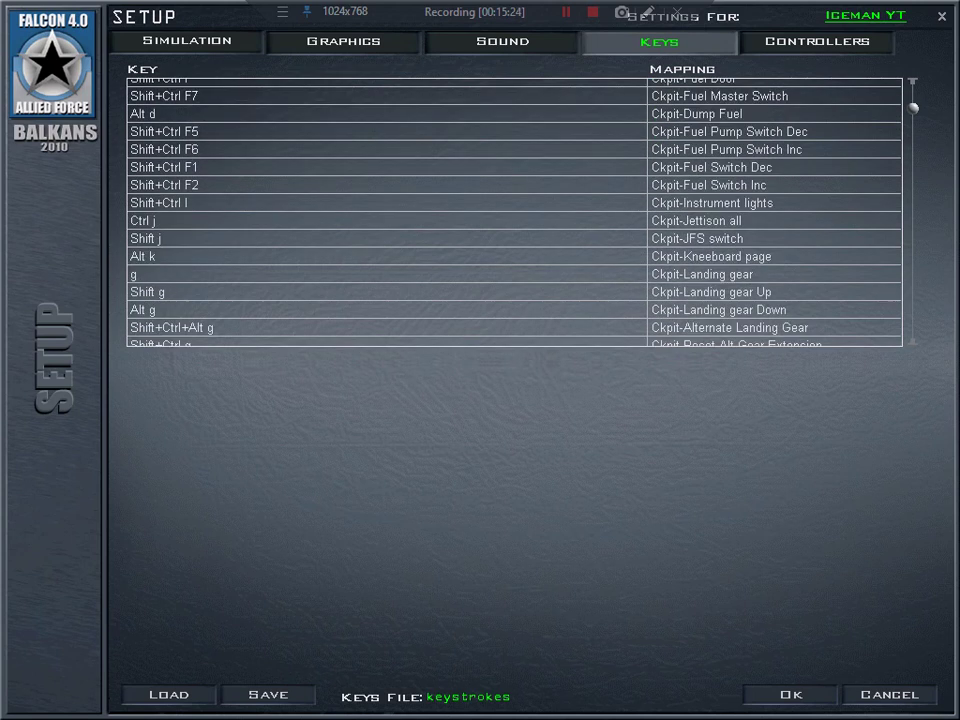
scroll(514, 211, down, 15)
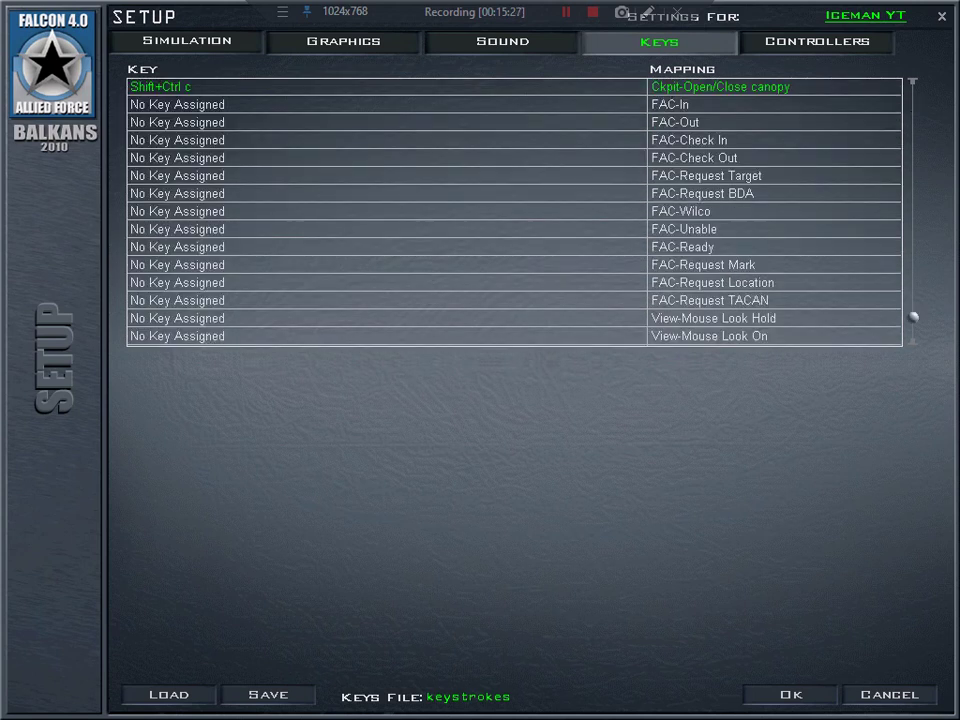
Scroll back up to the Wpn-Pickle (Space), Sidewinder Cage/Uncage (u) and Key-Combination Ctrl-Z rows.
scroll(514, 211, up, 2)
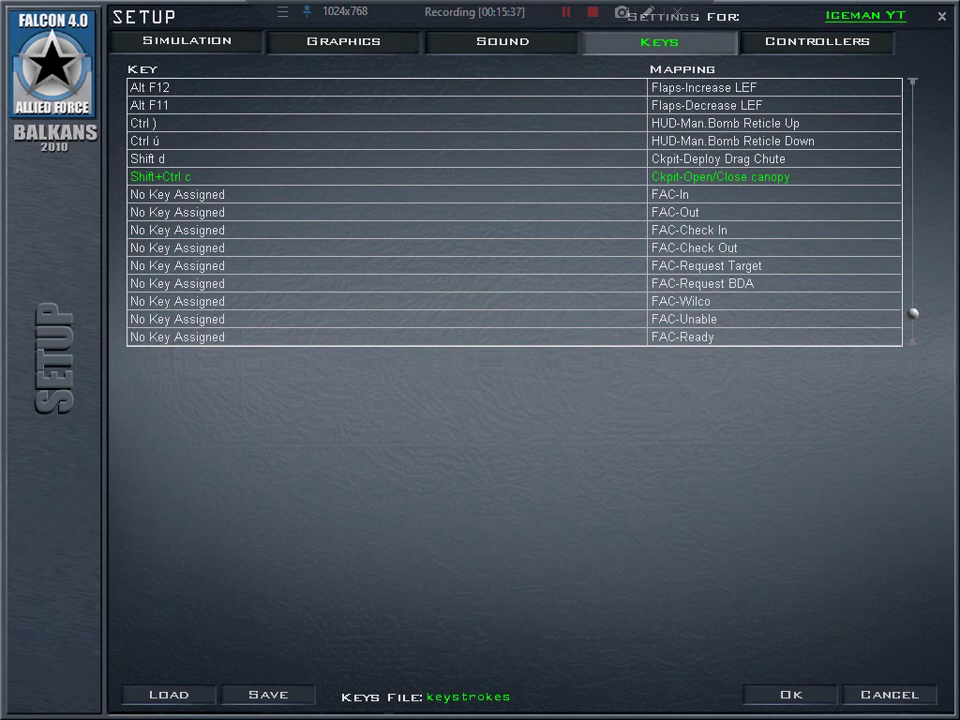
scroll(514, 210, up, 5)
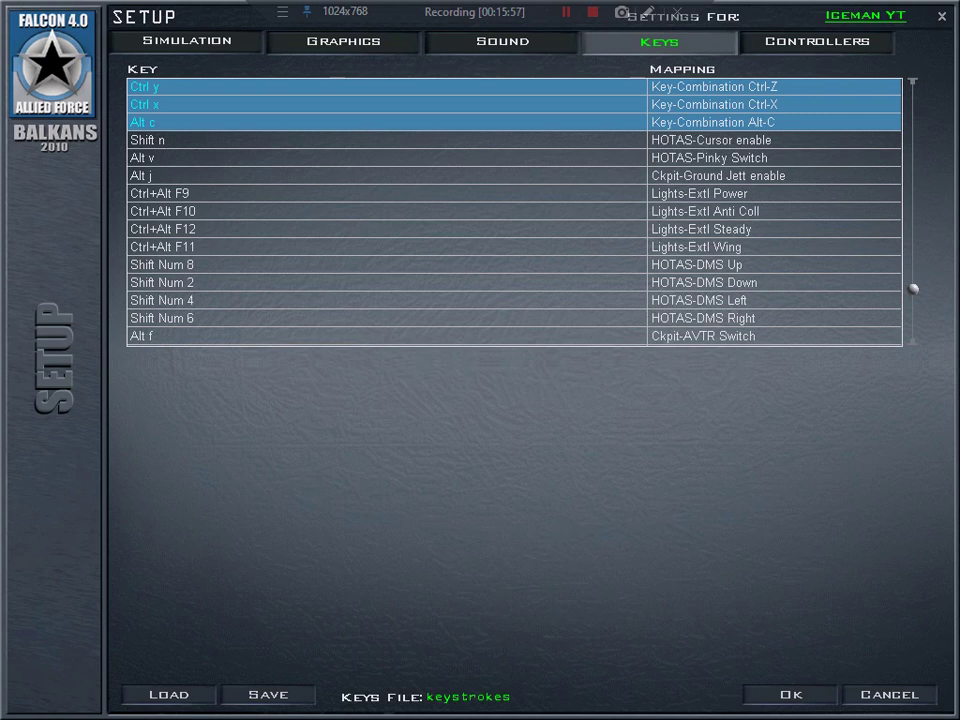
scroll(514, 210, up, 4)
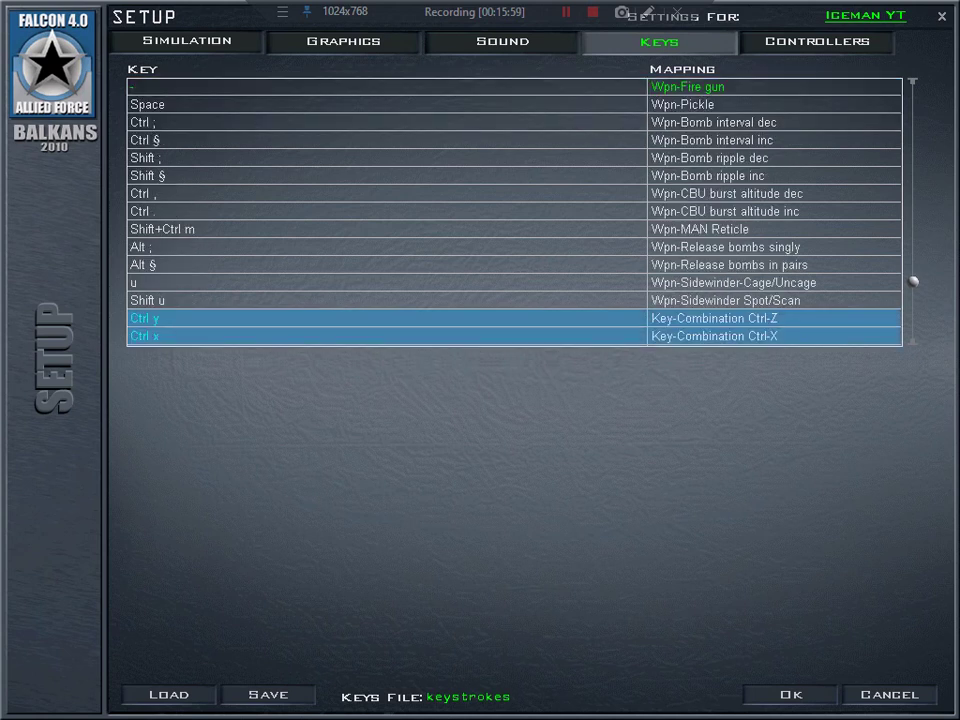